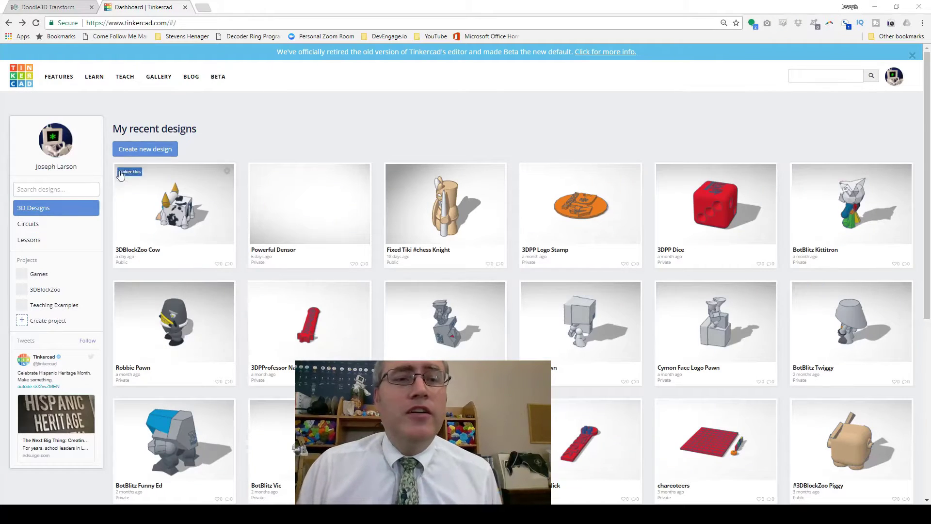
- Create a new design with a red box on the workplane and set its edge radius to 2
{"action": "left_click", "coordinate": [140, 150]}
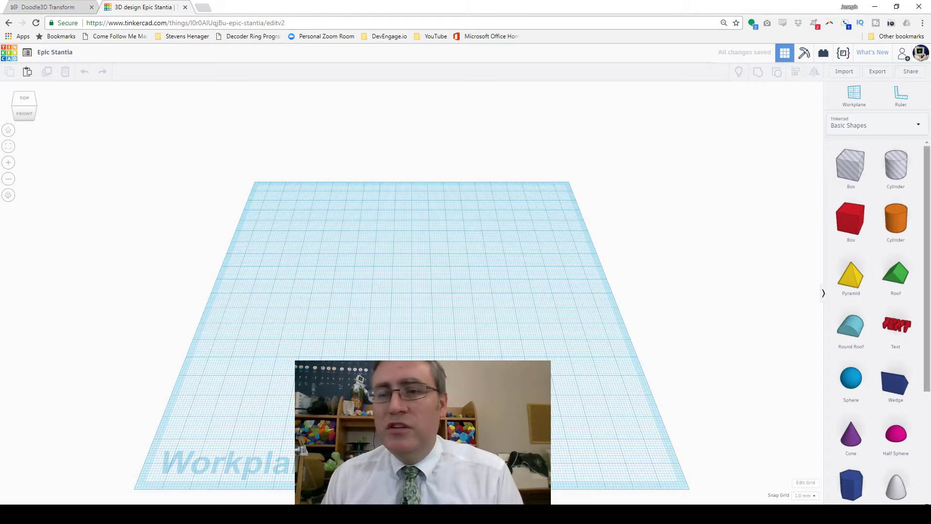
{"action": "left_click_drag", "start_coordinate": [857, 223], "coordinate": [426, 314]}
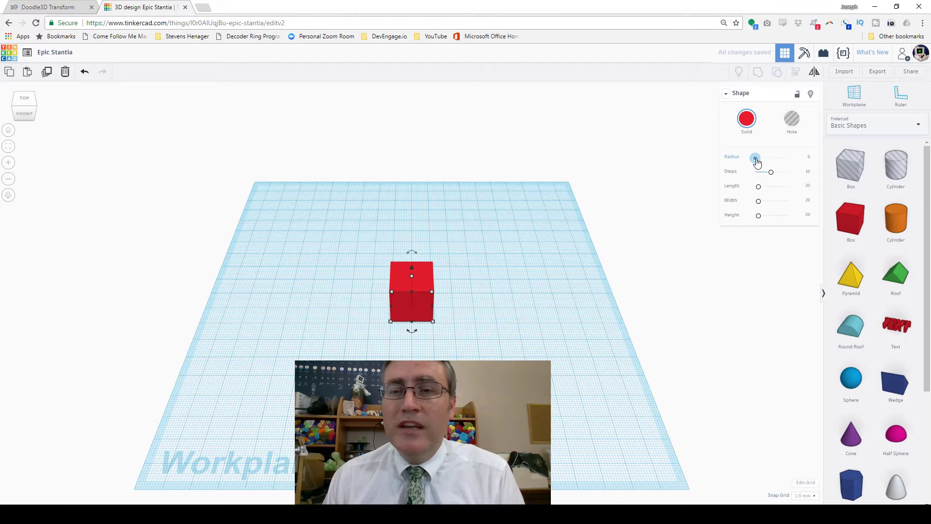
{"action": "left_click_drag", "start_coordinate": [757, 159], "coordinate": [775, 163]}
{"action": "scroll", "coordinate": [478, 320], "scroll_direction": "up", "scroll_amount": 3}
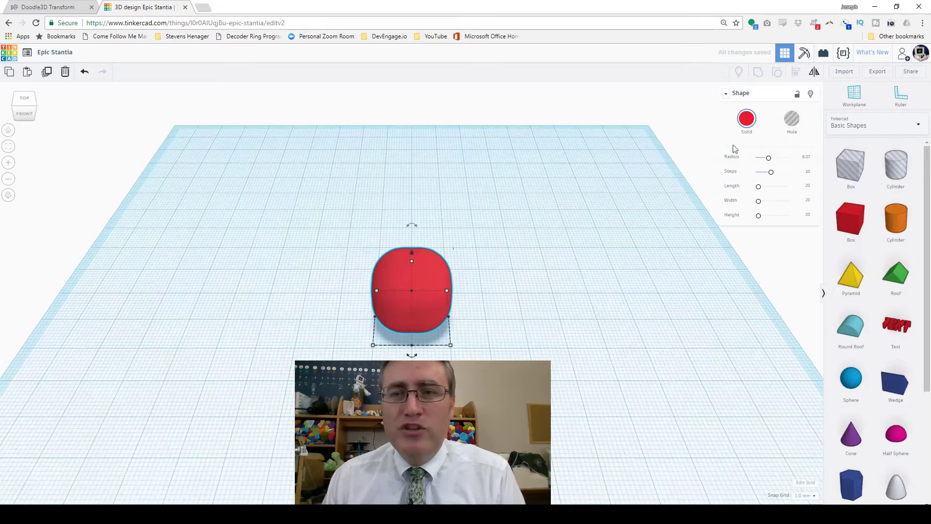
{"action": "left_click", "coordinate": [805, 157]}
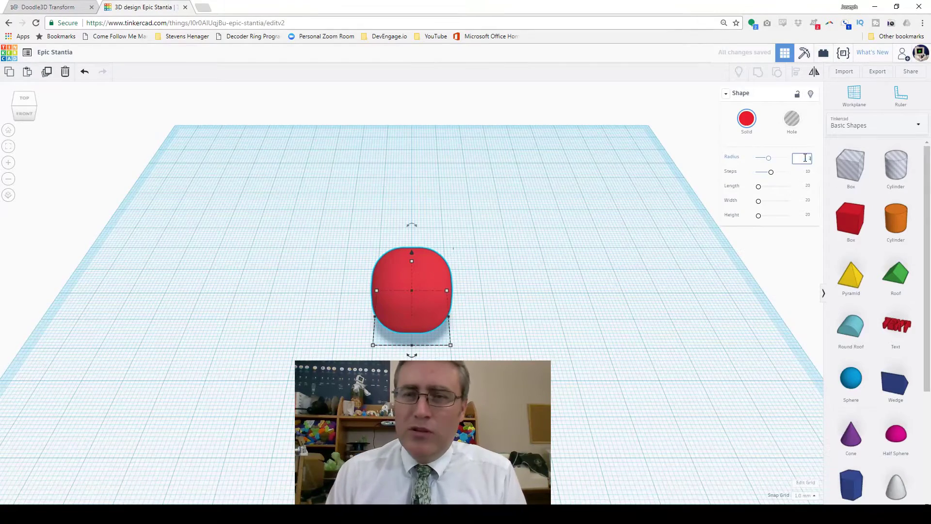
{"action": "type", "text": "2"}
{"action": "key", "text": "Return"}
{"action": "scroll", "coordinate": [478, 322], "scroll_direction": "up", "scroll_amount": 2}
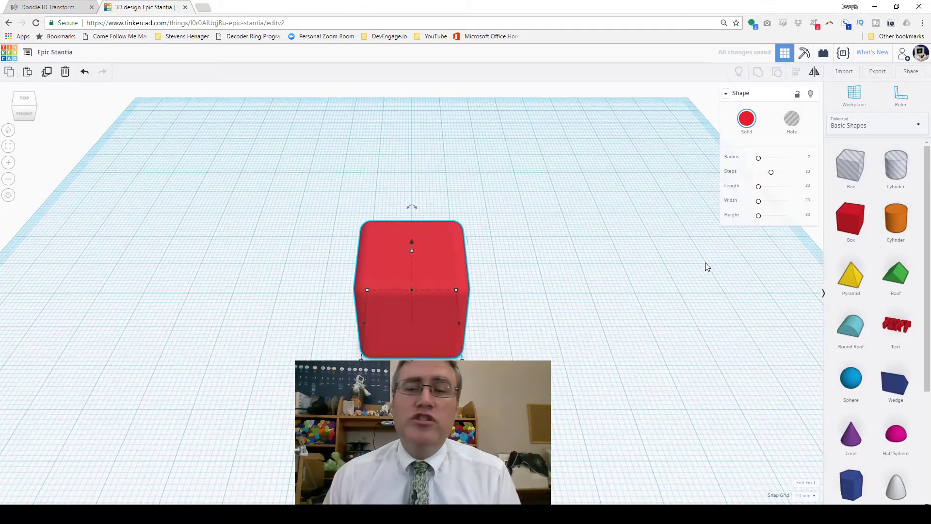
- Add a cone, tip it onto its side as a hole, and put a workplane on the box's front face
{"action": "left_click_drag", "start_coordinate": [851, 433], "coordinate": [386, 341]}
{"action": "right_click_drag", "start_coordinate": [387, 340], "coordinate": [313, 263]}
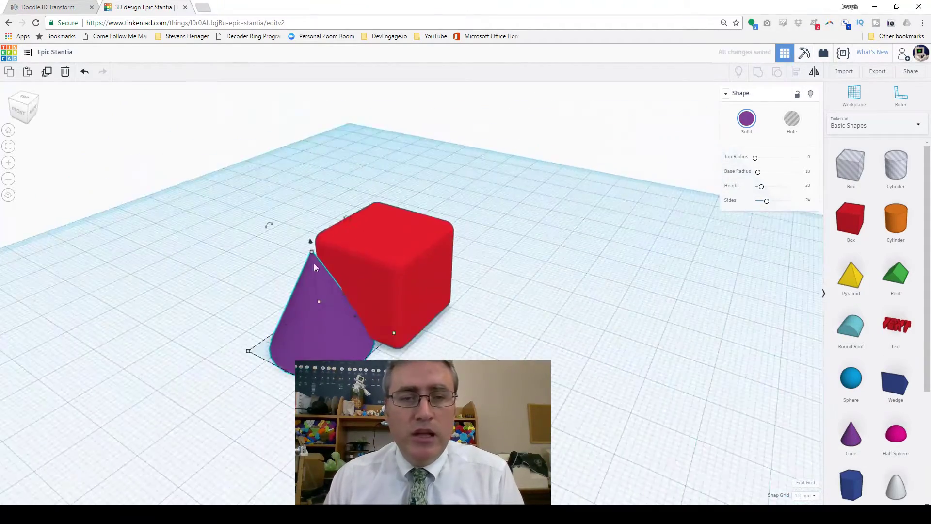
{"action": "left_click_drag", "start_coordinate": [271, 228], "coordinate": [327, 261]}
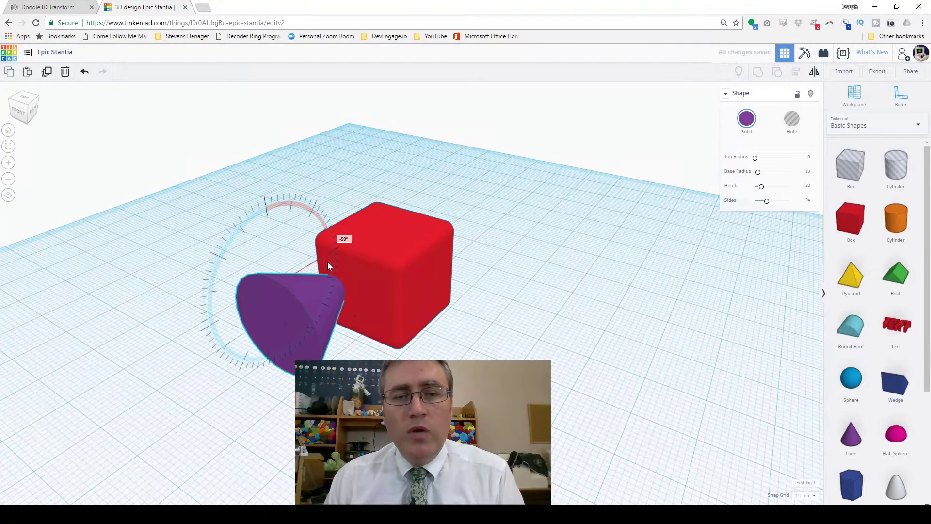
{"action": "left_click", "coordinate": [792, 120]}
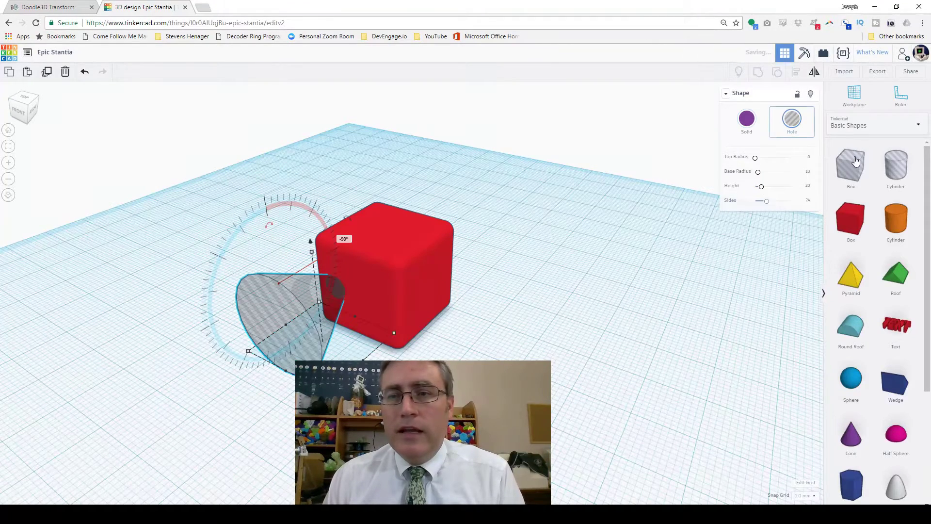
{"action": "left_click", "coordinate": [849, 106]}
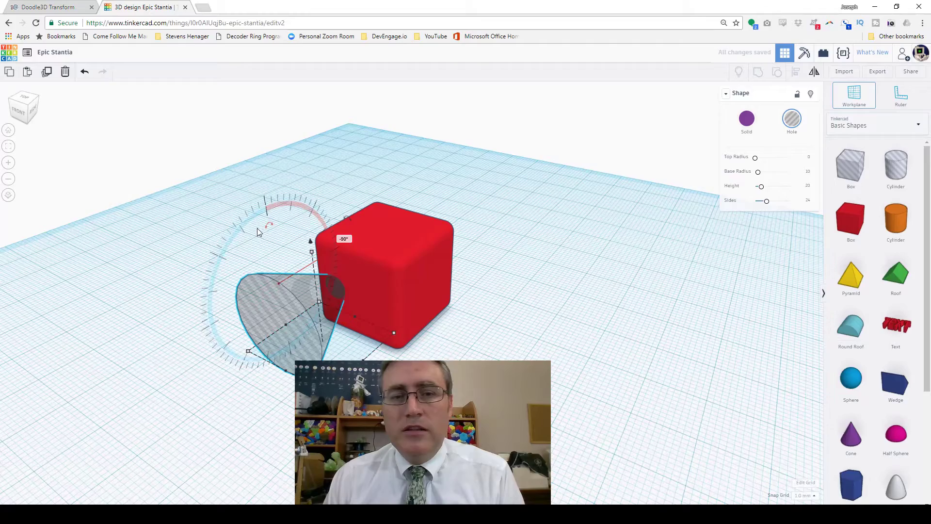
{"action": "left_click", "coordinate": [368, 283]}
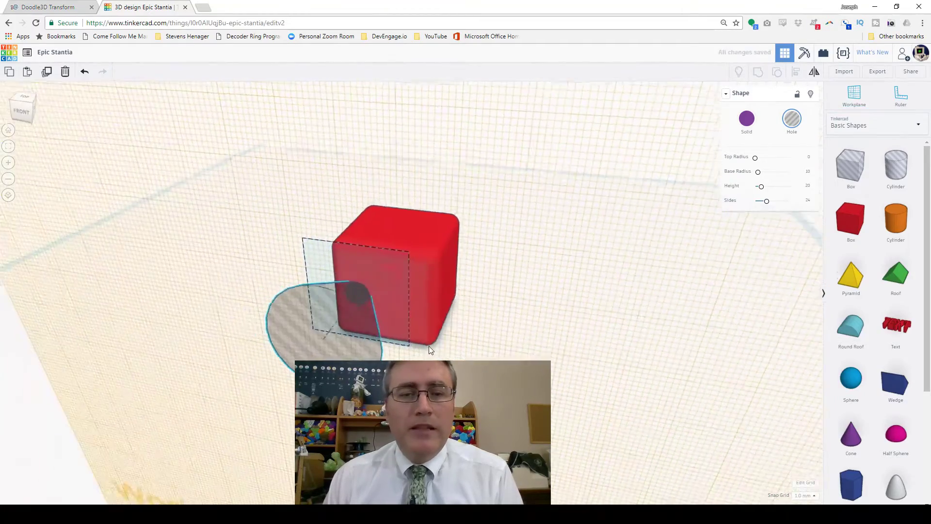
- Position the cone hole against the box's front face as the first pip
{"action": "left_click_drag", "start_coordinate": [400, 336], "coordinate": [456, 346]}
{"action": "right_click_drag", "start_coordinate": [456, 347], "coordinate": [245, 401]}
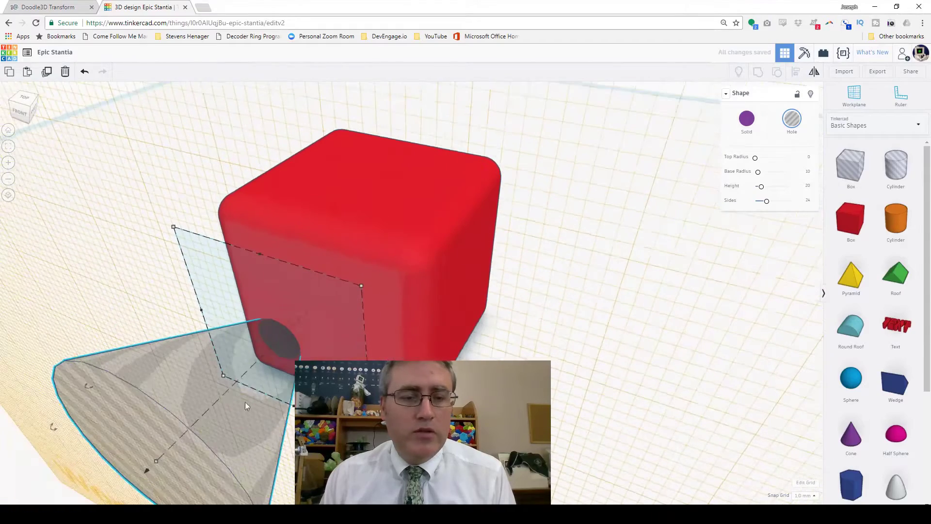
{"action": "left_click_drag", "start_coordinate": [146, 471], "coordinate": [171, 457]}
{"action": "right_click_drag", "start_coordinate": [218, 462], "coordinate": [406, 323]}
{"action": "scroll", "coordinate": [404, 312], "scroll_direction": "up", "scroll_amount": 4}
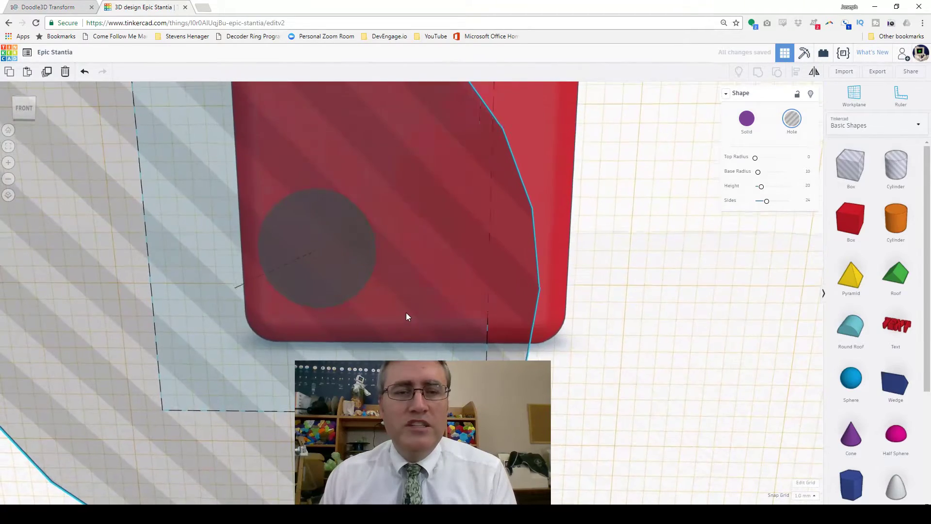
- Duplicate the cone hole and space the copy beside the first pip
{"action": "key", "text": "Right"}
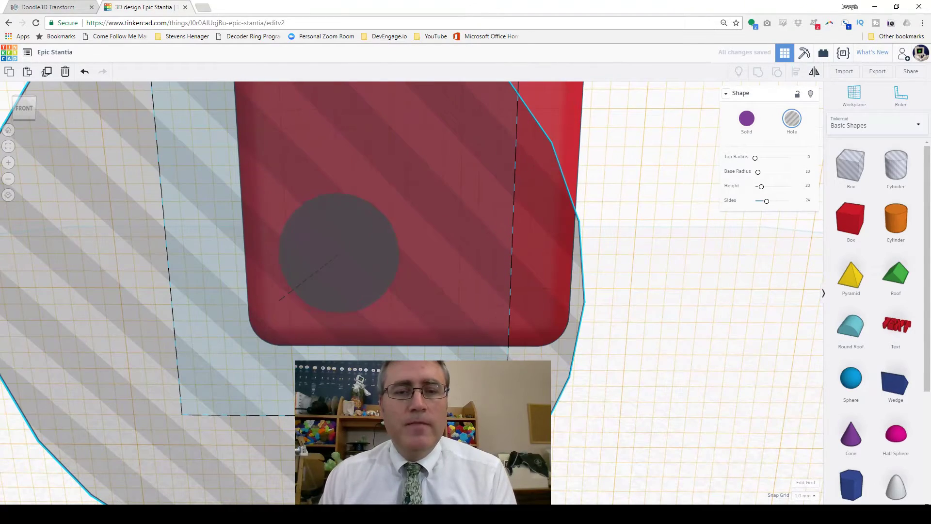
{"action": "key", "text": "Right"}
{"action": "key", "text": "Right"}
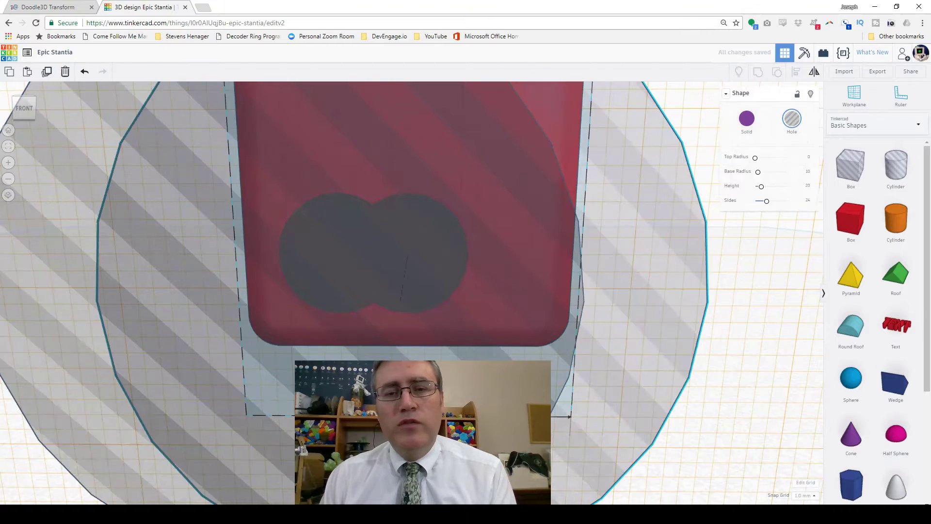
{"action": "key", "text": "Right"}
{"action": "key", "text": "Right"}
{"action": "key", "text": "Right"}
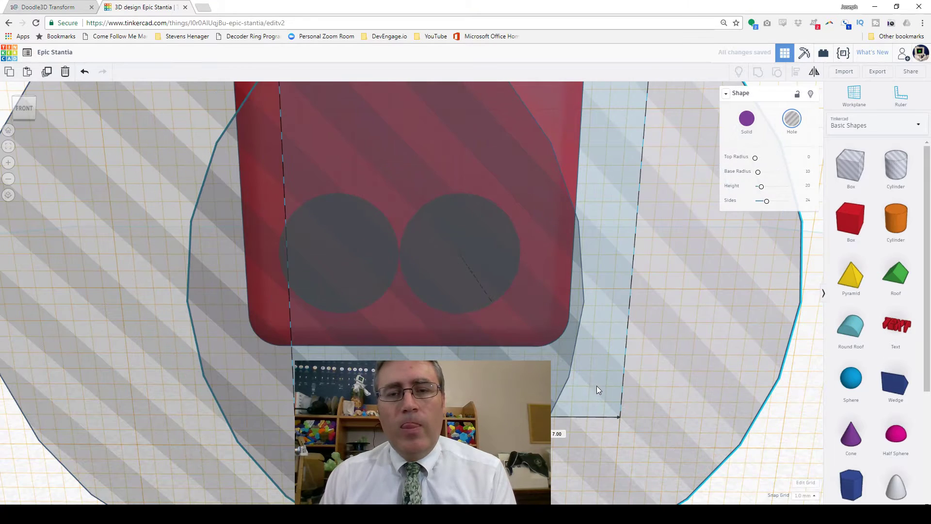
{"action": "scroll", "coordinate": [605, 390], "scroll_direction": "down", "scroll_amount": 5}
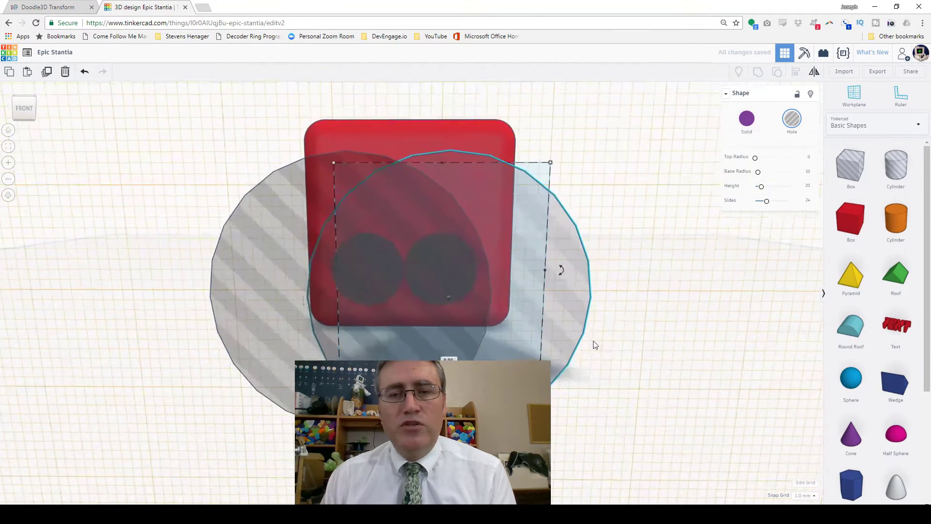
{"action": "right_click_drag", "start_coordinate": [570, 360], "coordinate": [515, 320]}
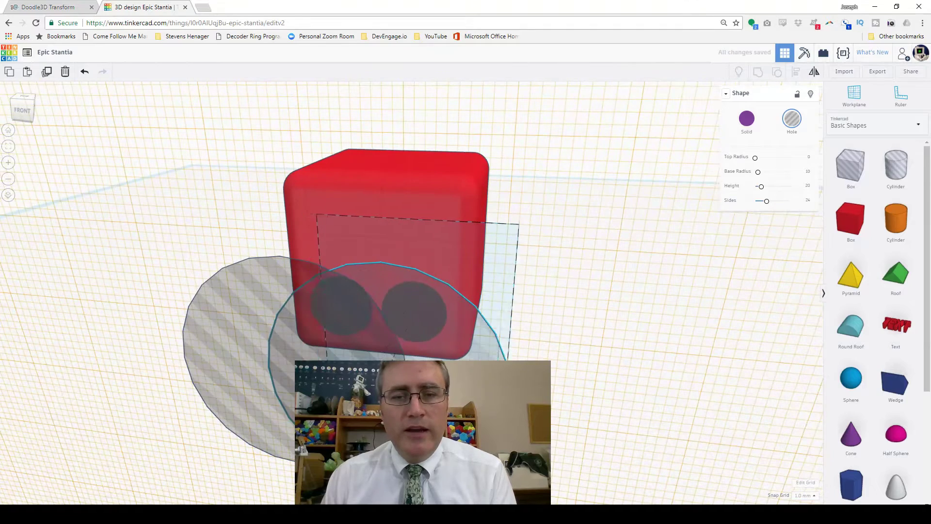
{"action": "left_click_drag", "start_coordinate": [300, 397], "coordinate": [290, 397]}
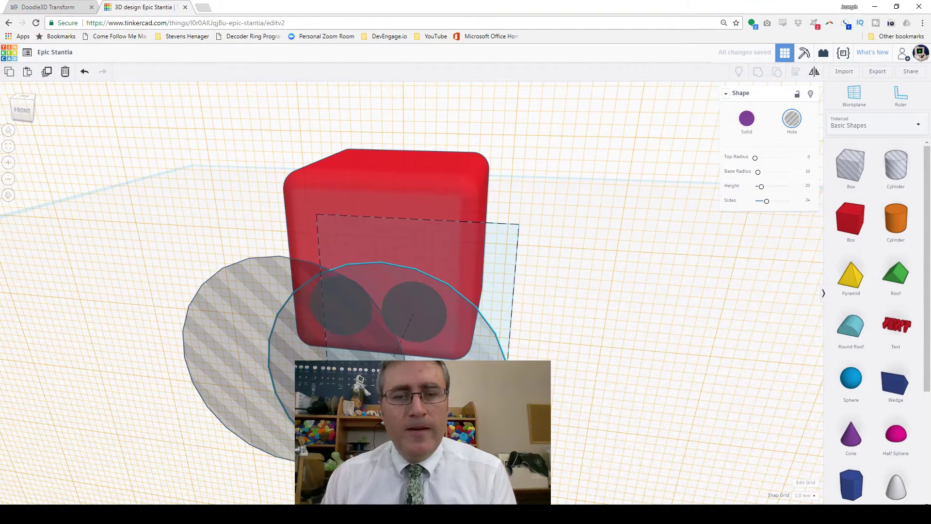
- Copy both pip holes below the first pair and reset the workplane to the ground
{"action": "left_click", "coordinate": [289, 426], "text": "shift"}
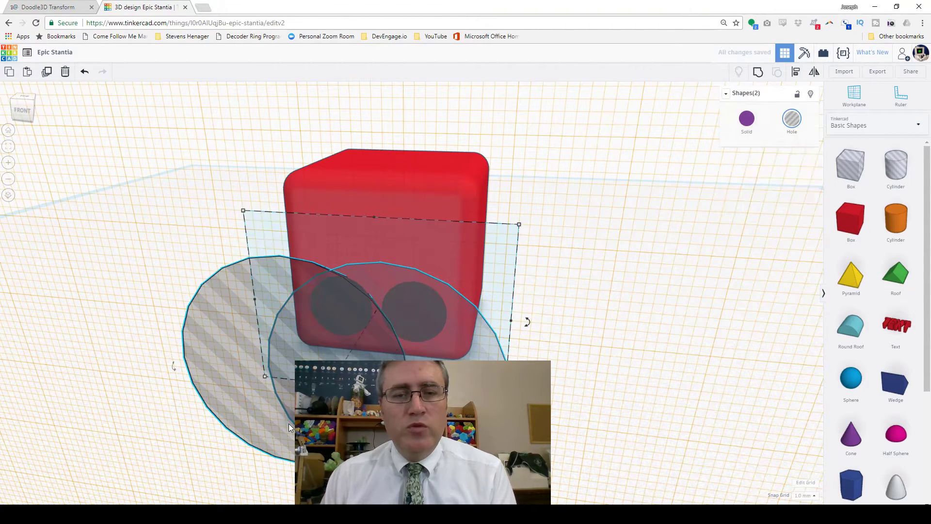
{"action": "key", "text": "ctrl+v"}
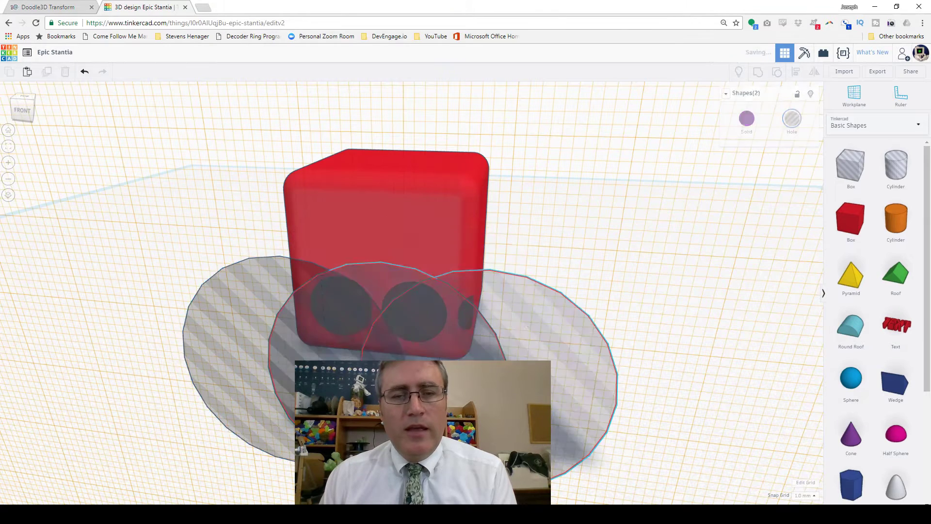
{"action": "left_click_drag", "start_coordinate": [610, 329], "coordinate": [376, 297]}
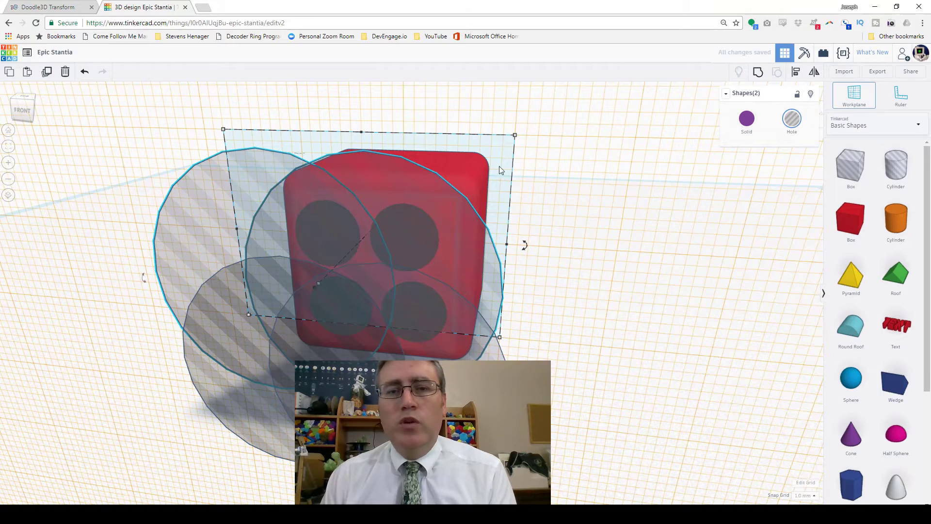
{"action": "left_click", "coordinate": [526, 187]}
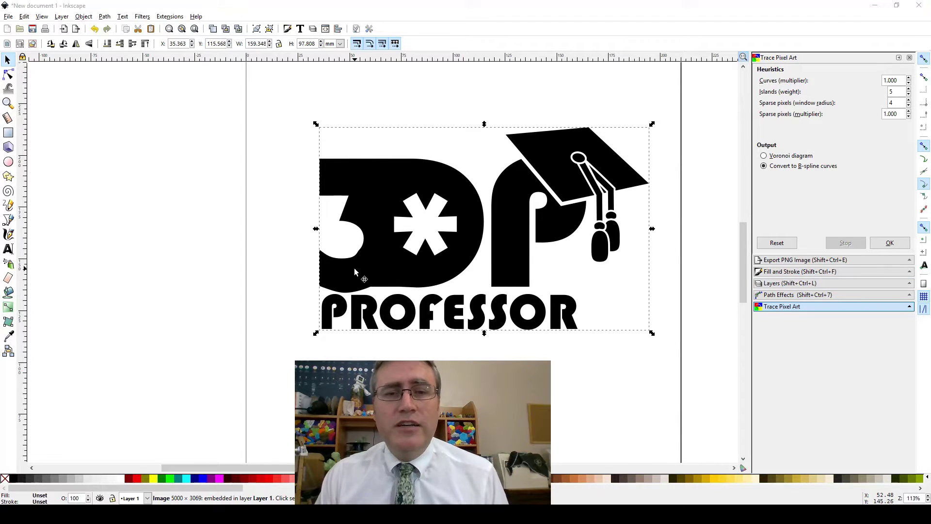
- Bring up the Trace Bitmap settings for the logo image
{"action": "scroll", "coordinate": [360, 260], "scroll_direction": "up", "scroll_amount": 8}
{"action": "scroll", "coordinate": [361, 260], "scroll_direction": "down", "scroll_amount": 5}
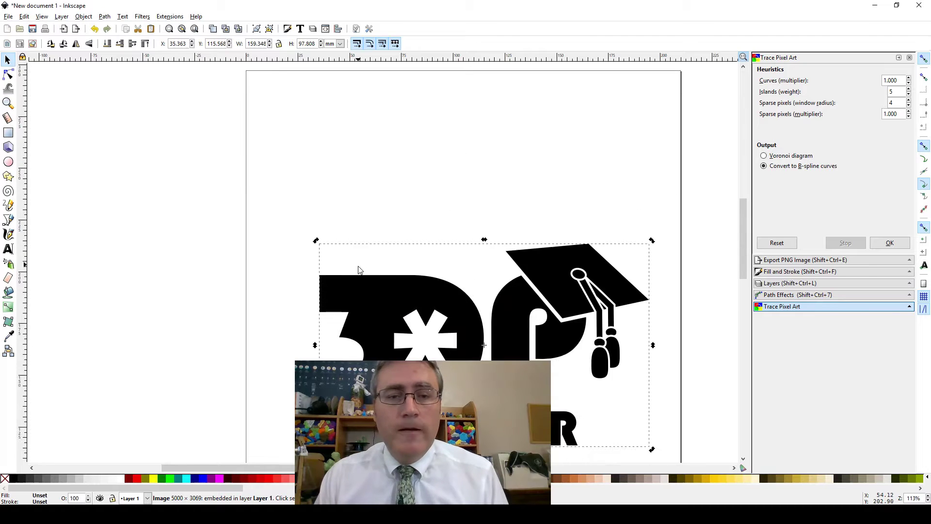
{"action": "scroll", "coordinate": [355, 278], "scroll_direction": "up", "scroll_amount": 11, "text": "ctrl"}
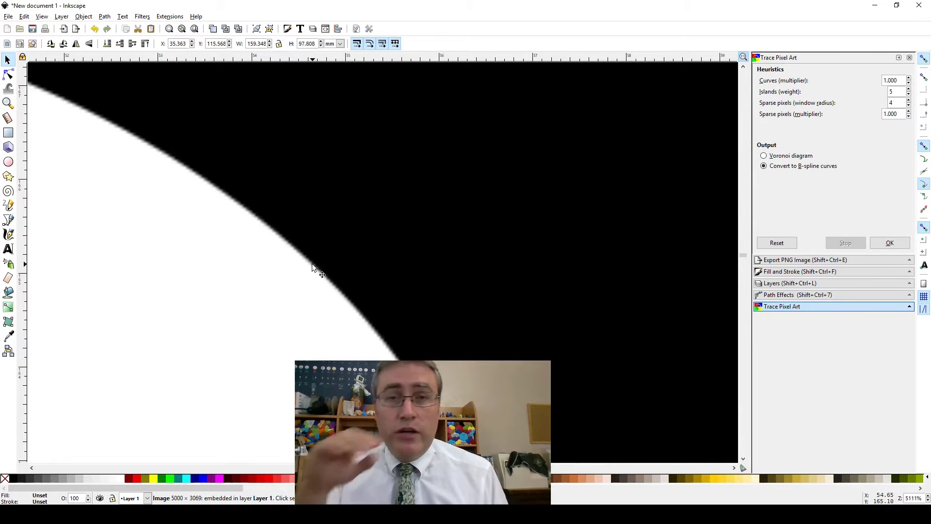
{"action": "scroll", "coordinate": [311, 266], "scroll_direction": "up", "scroll_amount": 5, "text": "ctrl"}
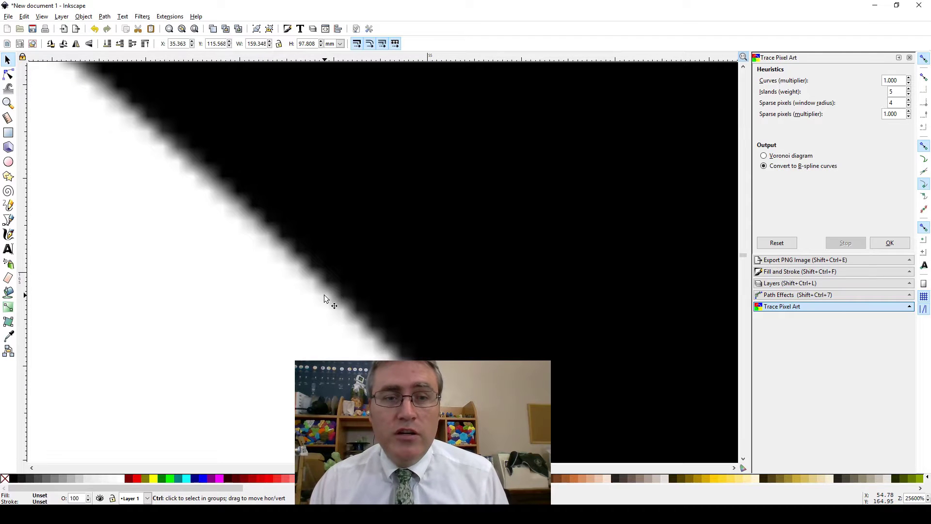
{"action": "scroll", "coordinate": [325, 277], "scroll_direction": "down", "scroll_amount": 15, "text": "ctrl"}
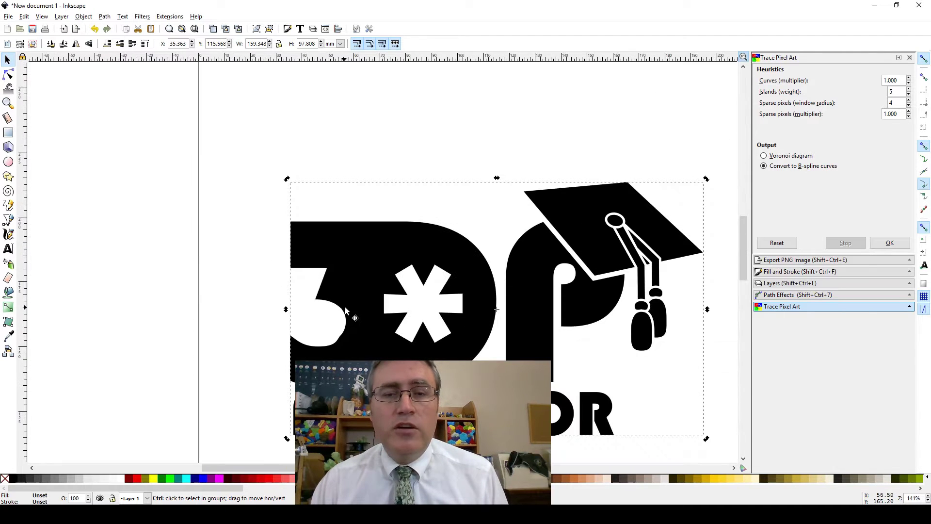
{"action": "left_click", "coordinate": [84, 19]}
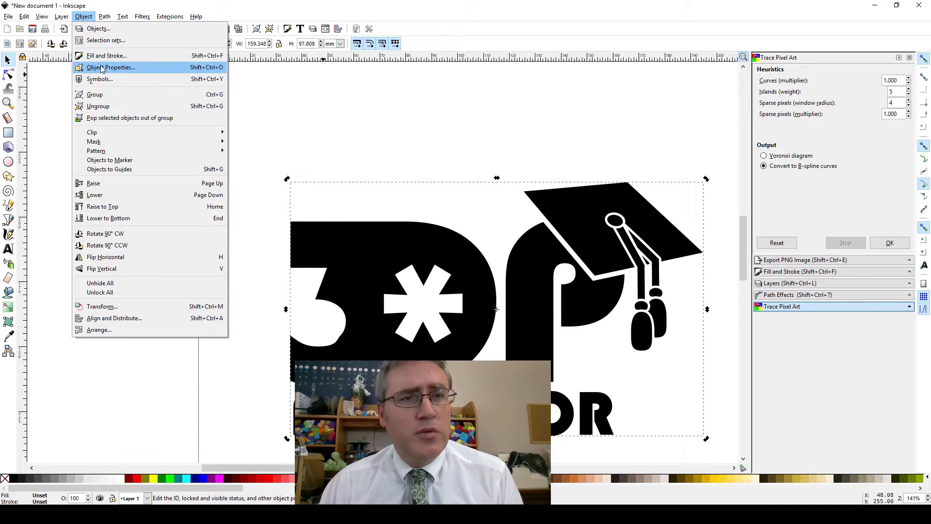
{"action": "mouse_move", "coordinate": [105, 16]}
{"action": "left_click", "coordinate": [128, 52]}
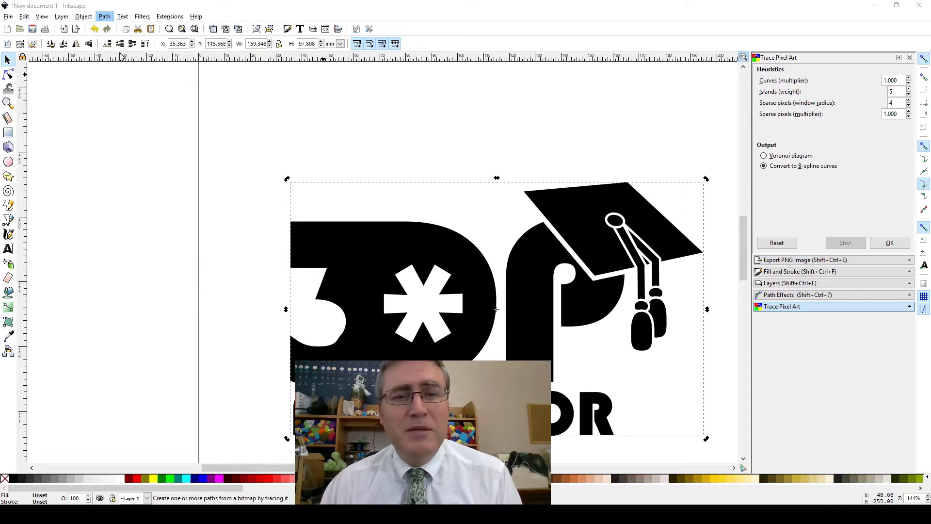
{"action": "left_click_drag", "start_coordinate": [763, 10], "coordinate": [354, 137]}
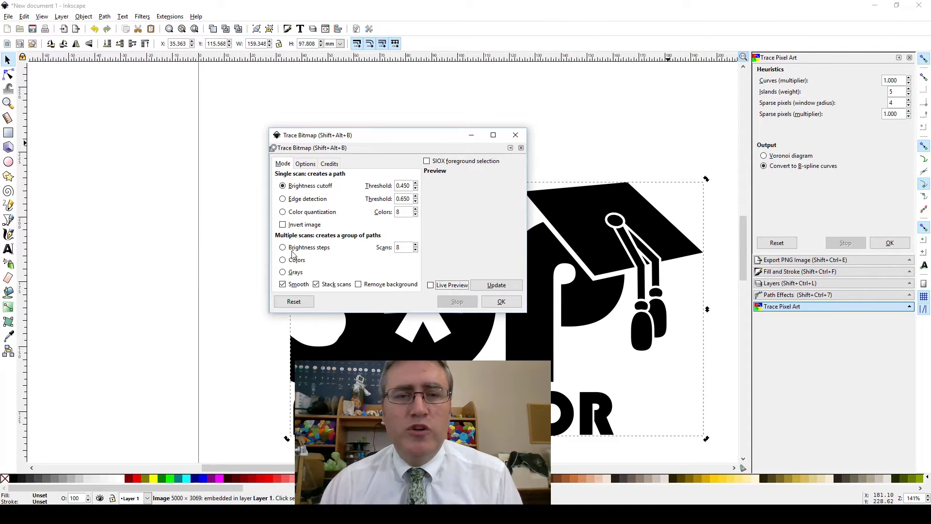
- Trace the logo with Brightness cutoff and live preview, then move the traced path aside
{"action": "left_click", "coordinate": [430, 285]}
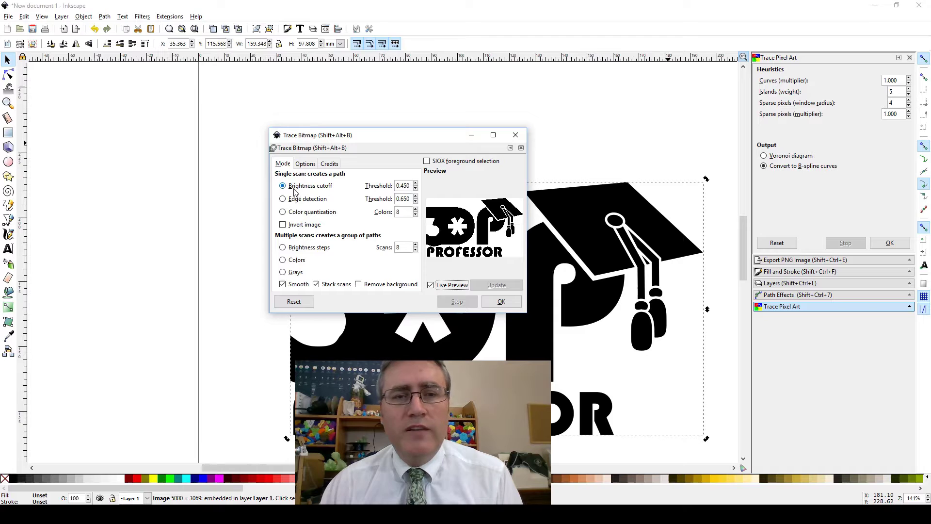
{"action": "left_click", "coordinate": [501, 301]}
{"action": "left_click", "coordinate": [515, 134]}
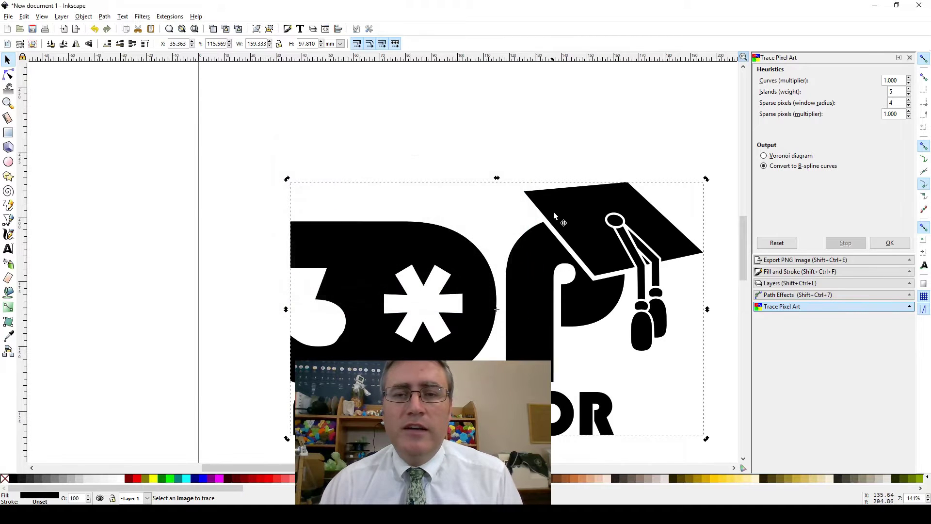
{"action": "mouse_move", "coordinate": [553, 211]}
{"action": "left_mouse_down"}
{"action": "mouse_move", "coordinate": [351, 156]}
{"action": "mouse_move", "coordinate": [350, 232]}
{"action": "left_mouse_up"}
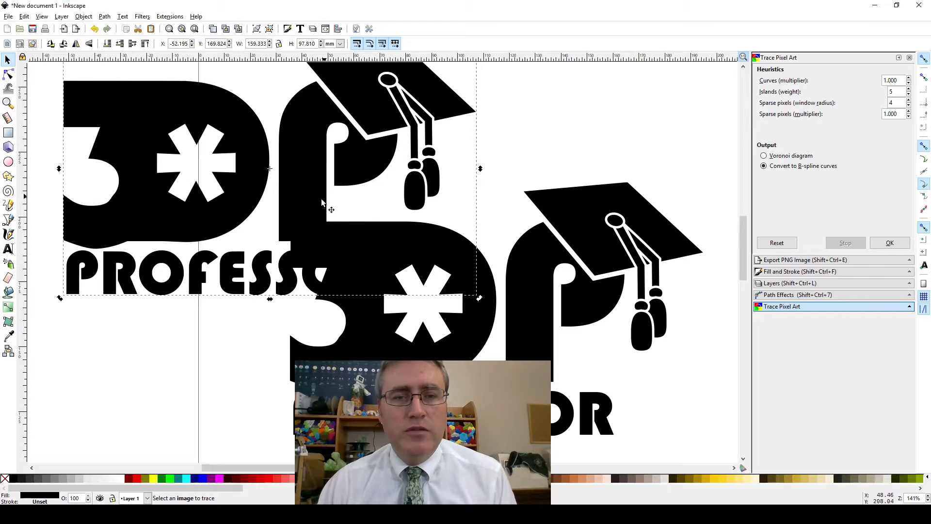
- Delete the original bitmap, move the traced logo to the page's top-left, and return to Tinkercad
{"action": "scroll", "coordinate": [320, 203], "scroll_direction": "up", "scroll_amount": 1, "text": "ctrl"}
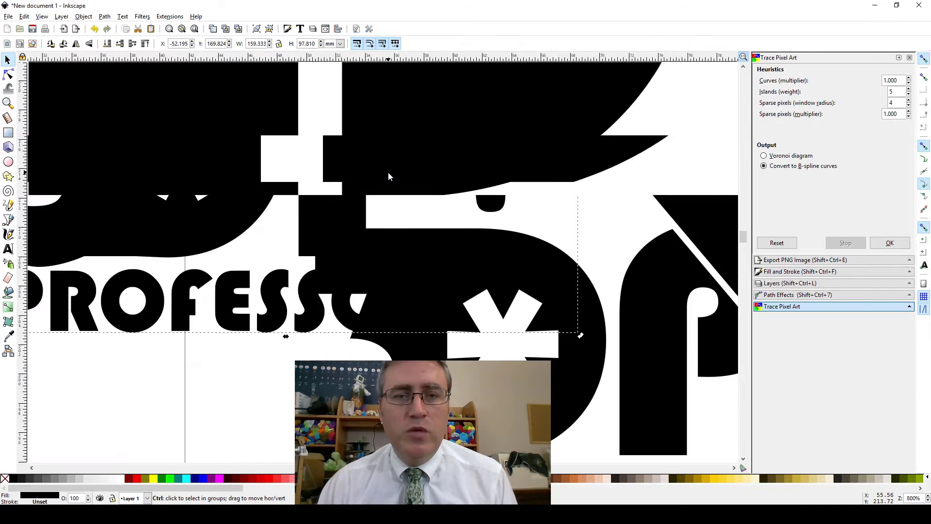
{"action": "scroll", "coordinate": [387, 171], "scroll_direction": "up", "scroll_amount": 4, "text": "ctrl"}
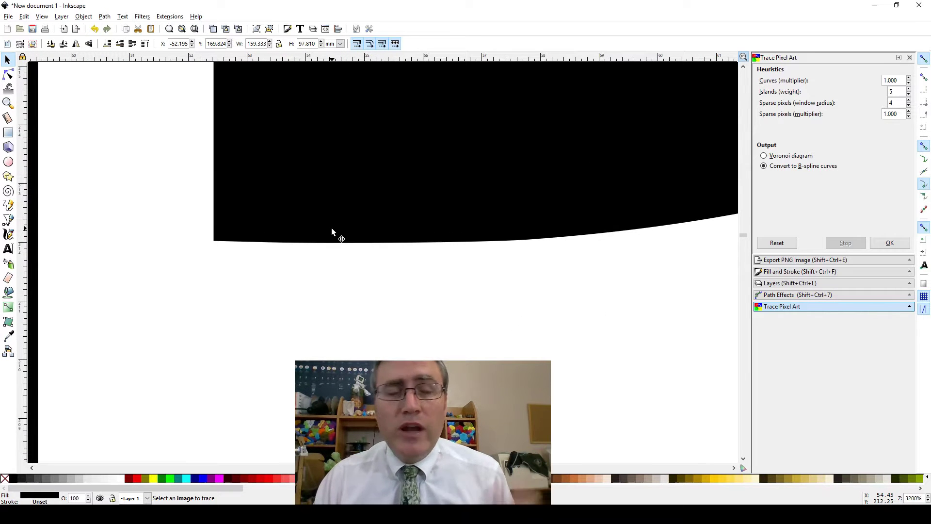
{"action": "scroll", "coordinate": [335, 234], "scroll_direction": "down", "scroll_amount": 10, "text": "ctrl"}
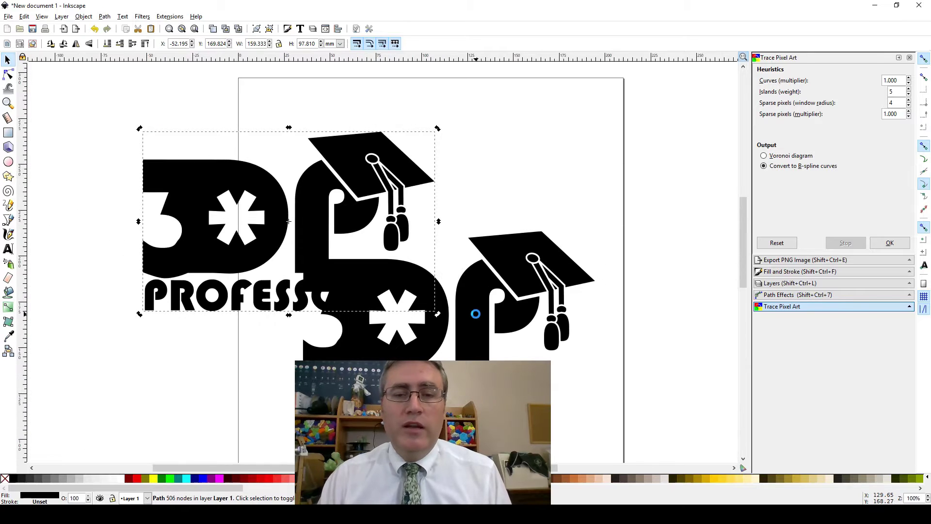
{"action": "key", "text": "Delete"}
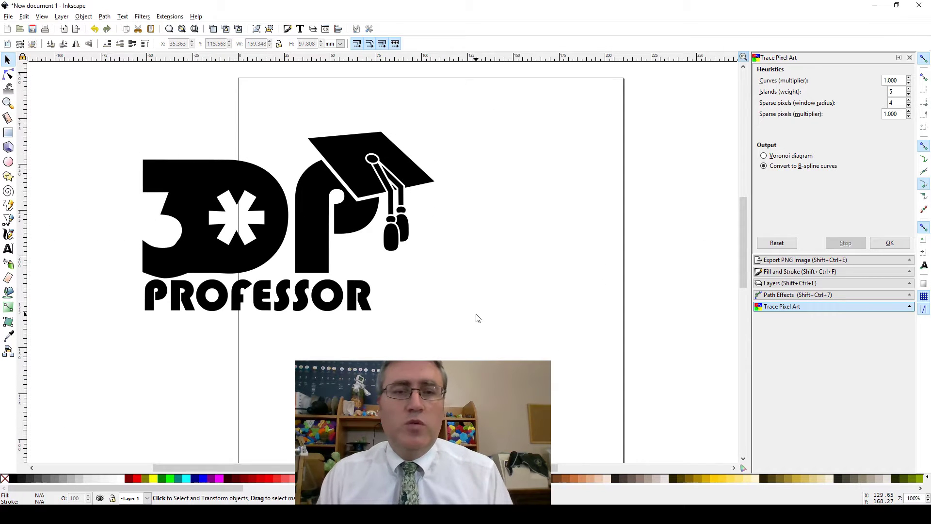
{"action": "left_click_drag", "start_coordinate": [266, 230], "coordinate": [391, 198]}
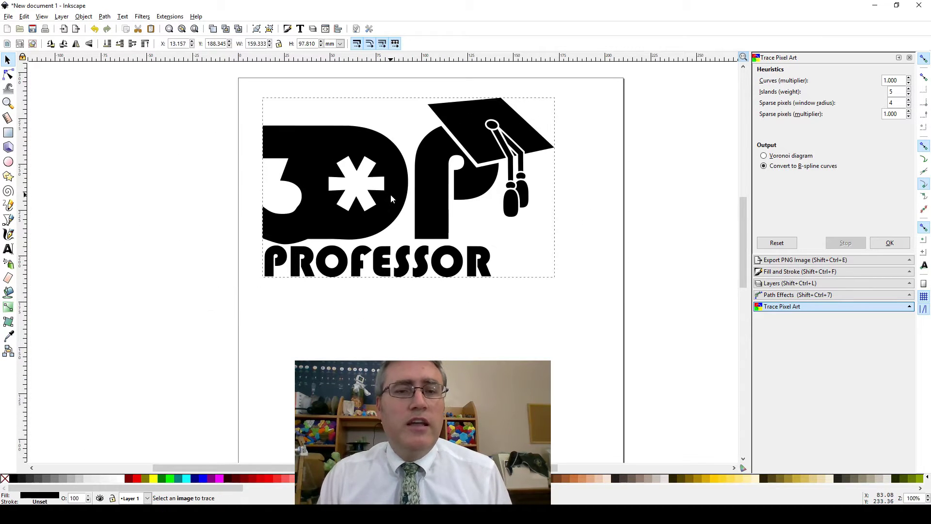
{"action": "left_click", "coordinate": [8, 16]}
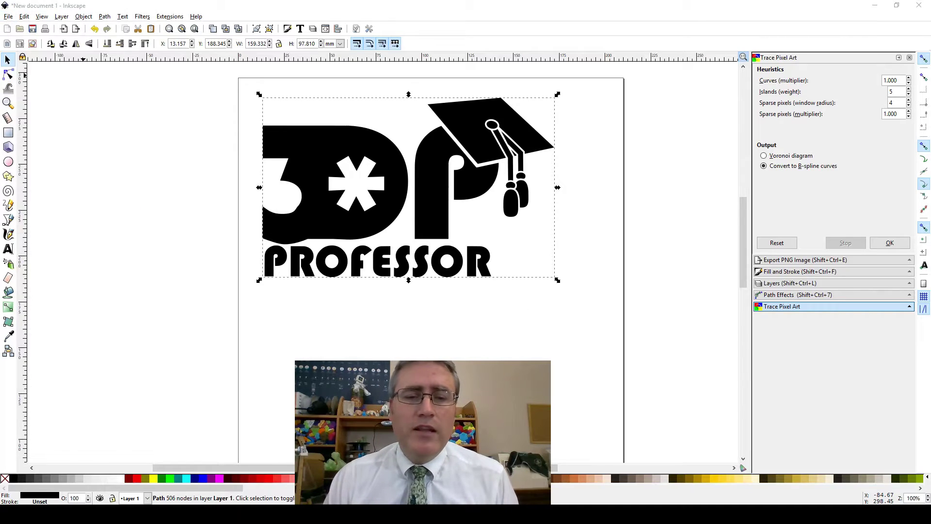
{"action": "key", "text": "alt+Tab"}
- Import 3DPProessorLogoStroke.svg into the die design by dropping it from File Explorer
{"action": "scroll", "coordinate": [581, 193], "scroll_direction": "down", "scroll_amount": 3}
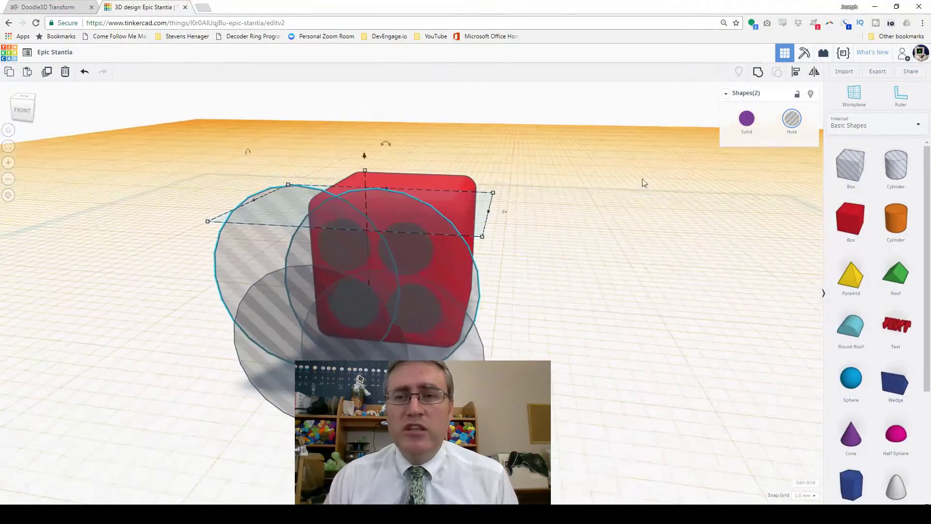
{"action": "left_click", "coordinate": [843, 71]}
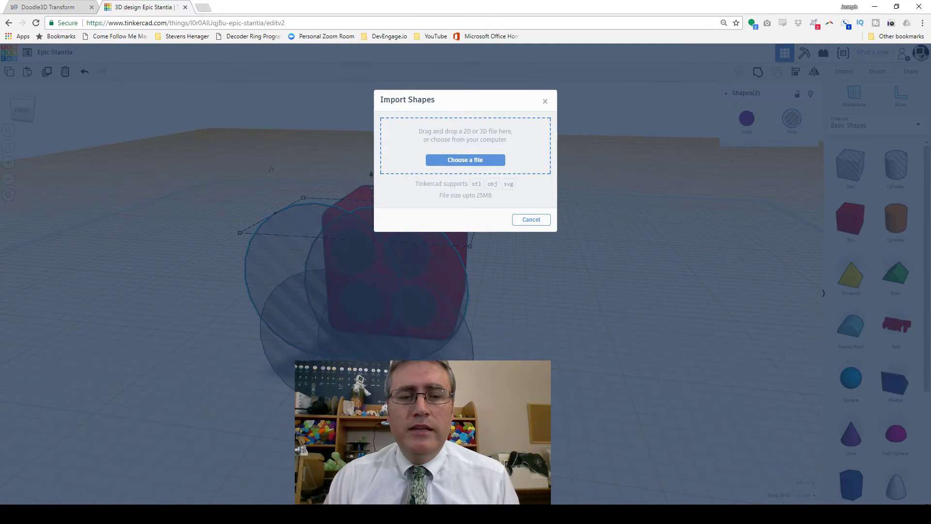
{"action": "mouse_move", "coordinate": [158, 514]}
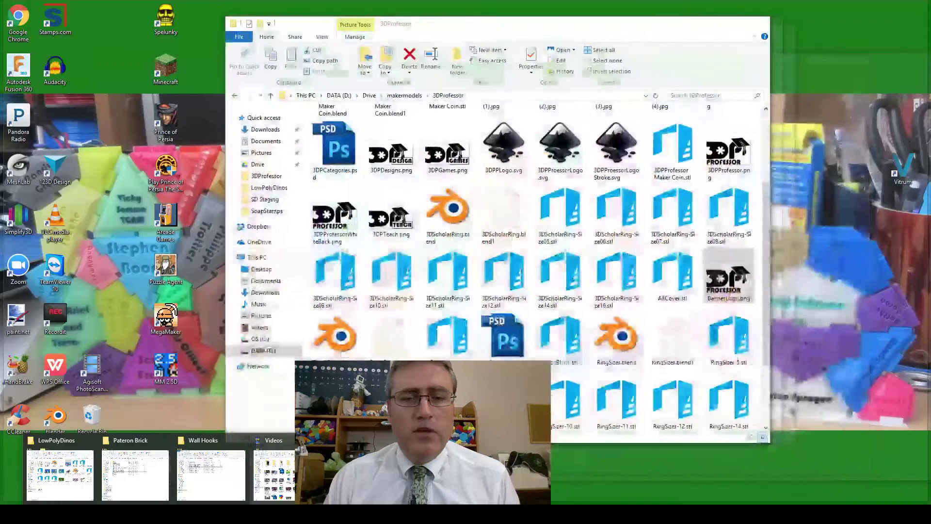
{"action": "left_click", "coordinate": [364, 475]}
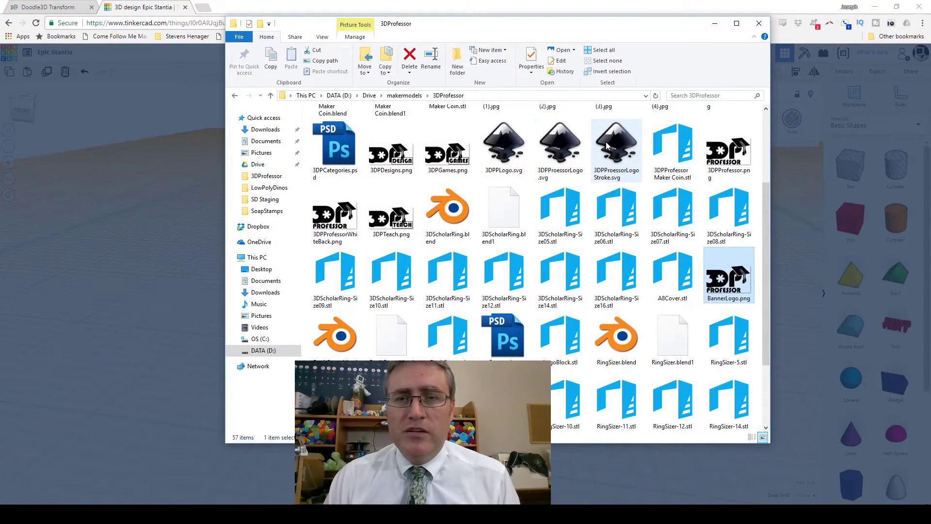
{"action": "left_click_drag", "start_coordinate": [577, 28], "coordinate": [750, 75]}
{"action": "left_click_drag", "start_coordinate": [808, 199], "coordinate": [386, 158]}
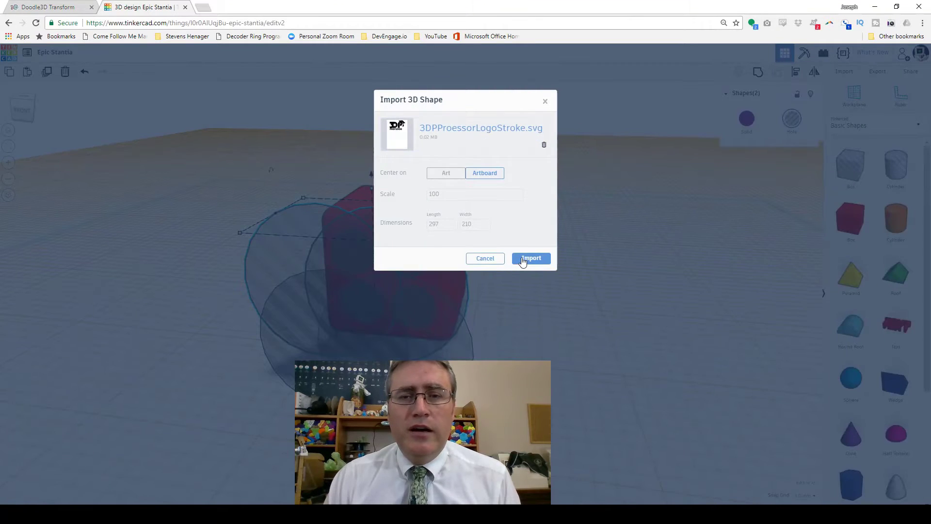
{"action": "left_click", "coordinate": [522, 261]}
- Select the imported logo and move it across the workplane toward the die
{"action": "scroll", "coordinate": [532, 310], "scroll_direction": "down", "scroll_amount": 3}
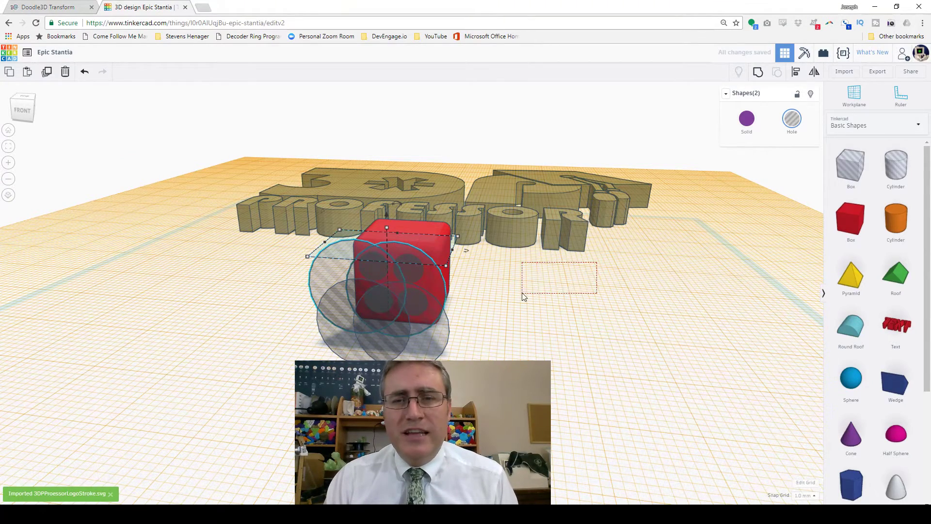
{"action": "left_click_drag", "start_coordinate": [524, 296], "coordinate": [524, 295]}
{"action": "left_click", "coordinate": [526, 227]}
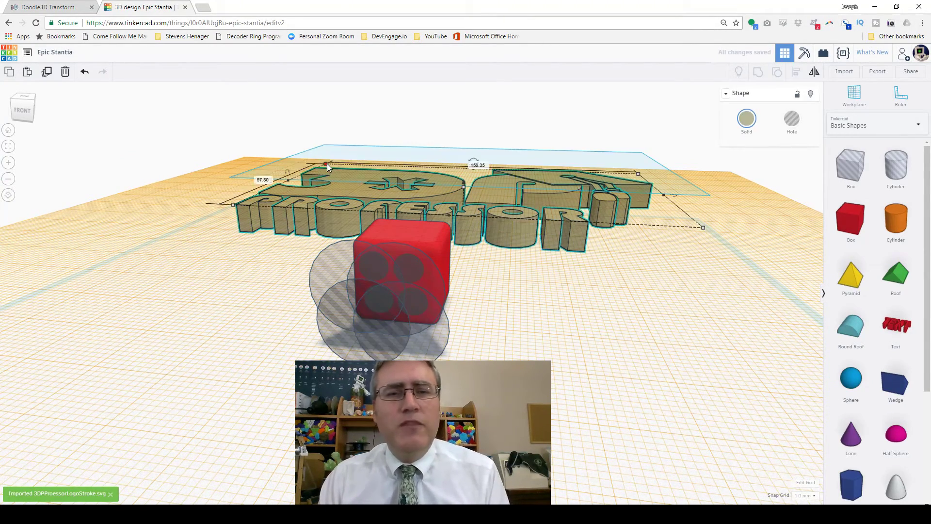
{"action": "left_click_drag", "start_coordinate": [360, 188], "coordinate": [410, 205]}
- Sit the logo hole, about 18.56 by 11.39, on the die's top face
{"action": "scroll", "coordinate": [460, 208], "scroll_direction": "up", "scroll_amount": 2}
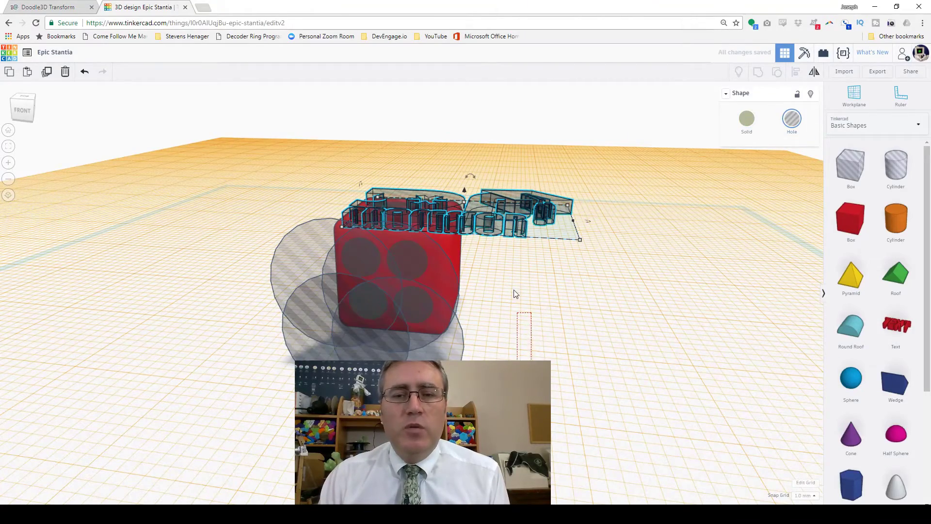
{"action": "right_click_drag", "start_coordinate": [515, 293], "coordinate": [555, 373]}
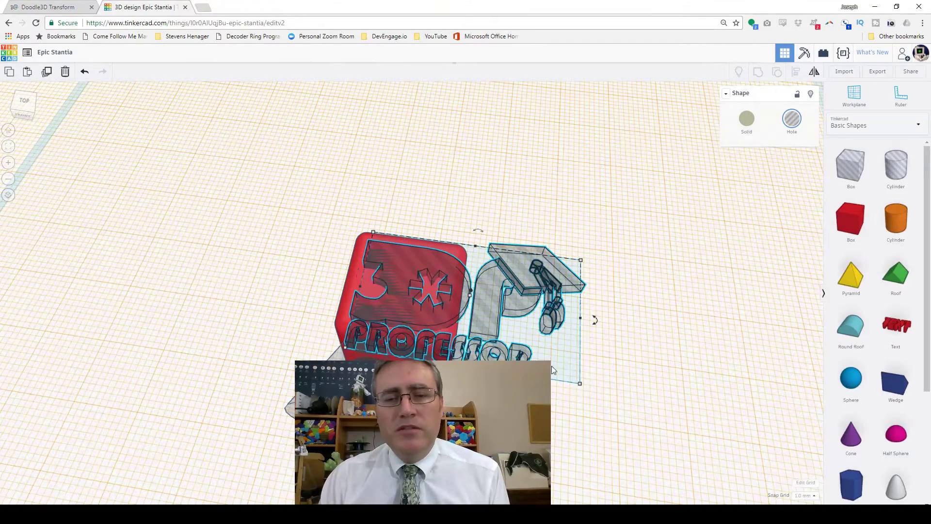
{"action": "left_click_drag", "start_coordinate": [579, 382], "coordinate": [432, 295]}
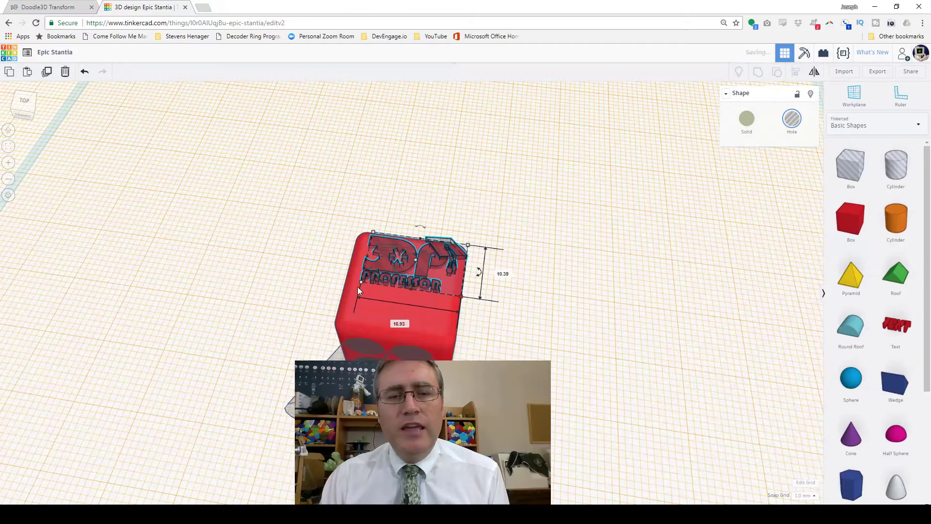
{"action": "key", "text": "ctrl+z"}
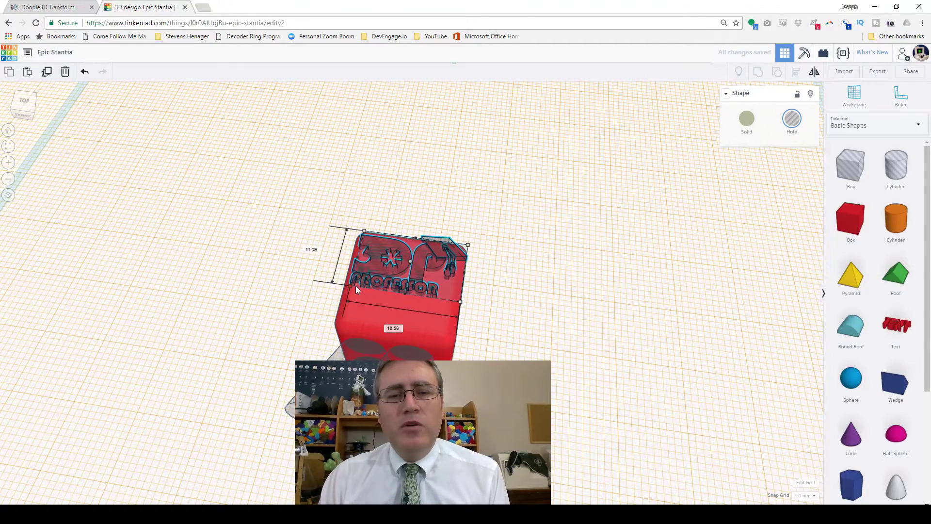
{"action": "left_click_drag", "start_coordinate": [374, 285], "coordinate": [371, 291]}
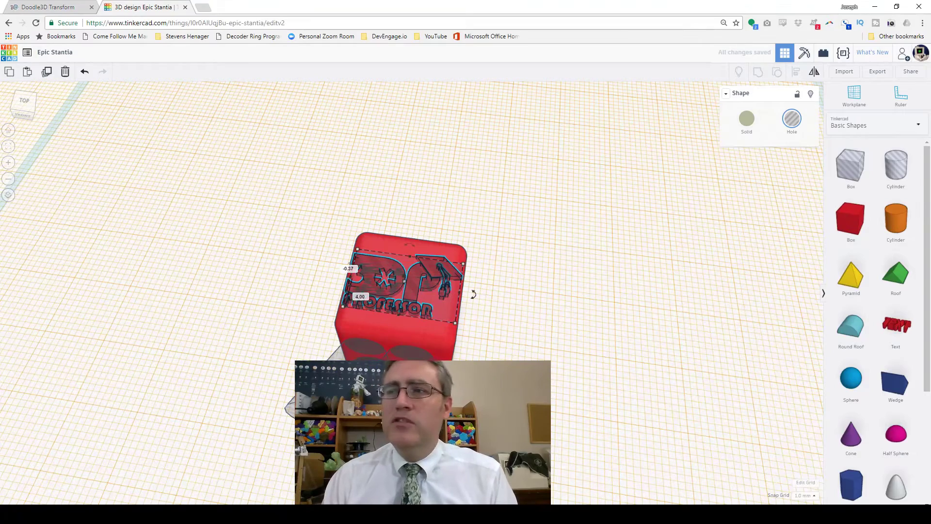